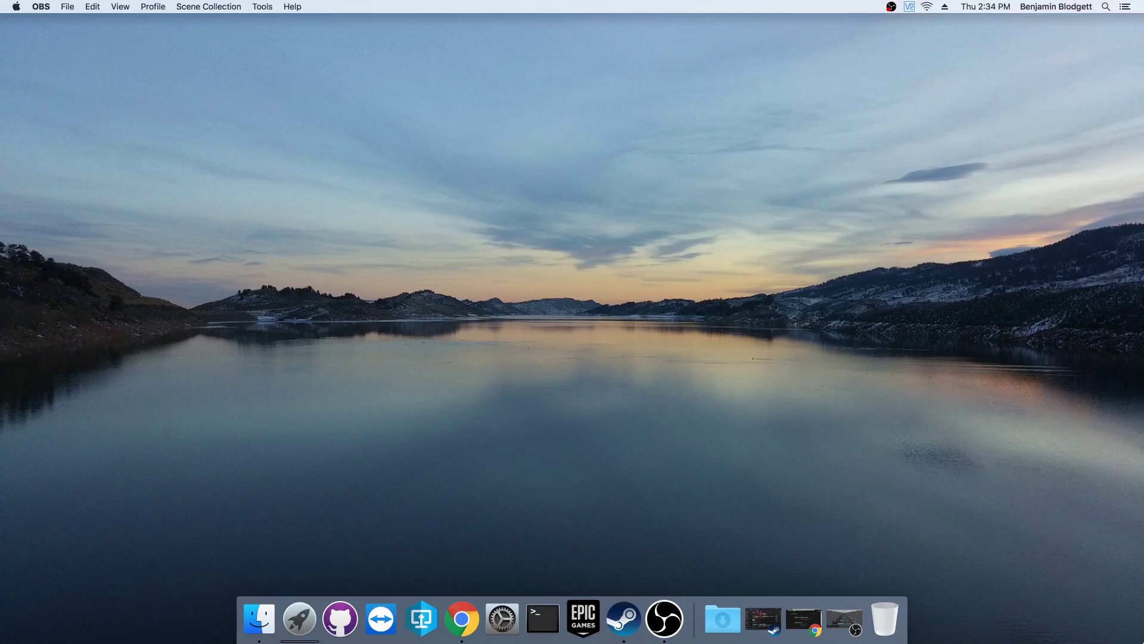
# Step: Open the BEEMOD project page on portal2backstock.com and follow its installer link to the GitHub releases
pyautogui.click(794, 617)
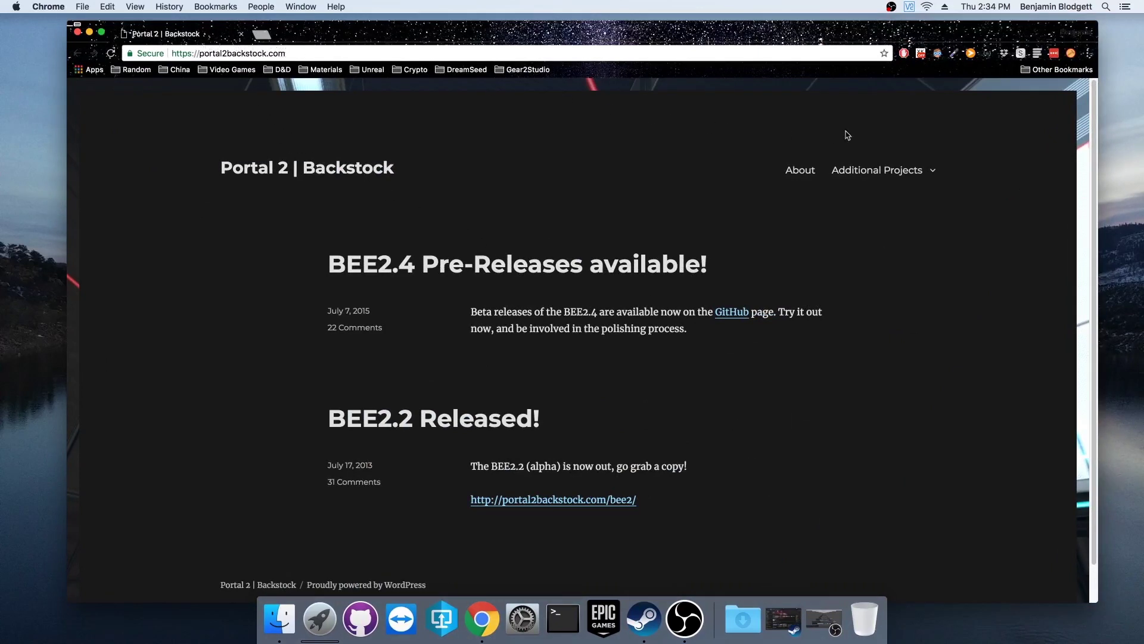
pyautogui.moveTo(912, 170)
pyautogui.click(874, 210)
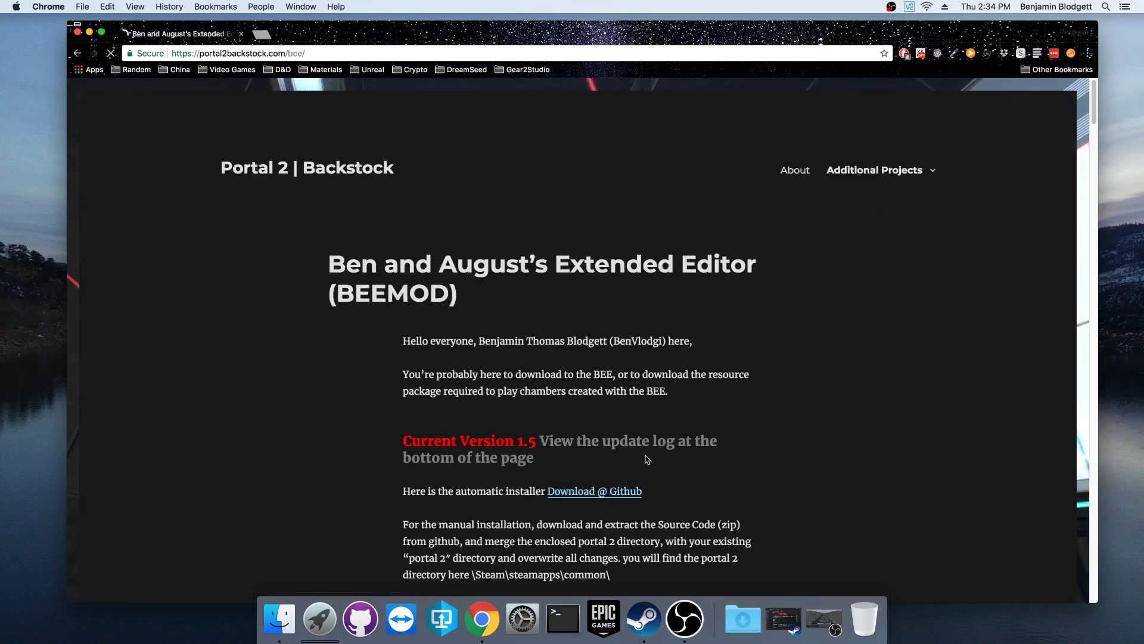
pyautogui.click(590, 492)
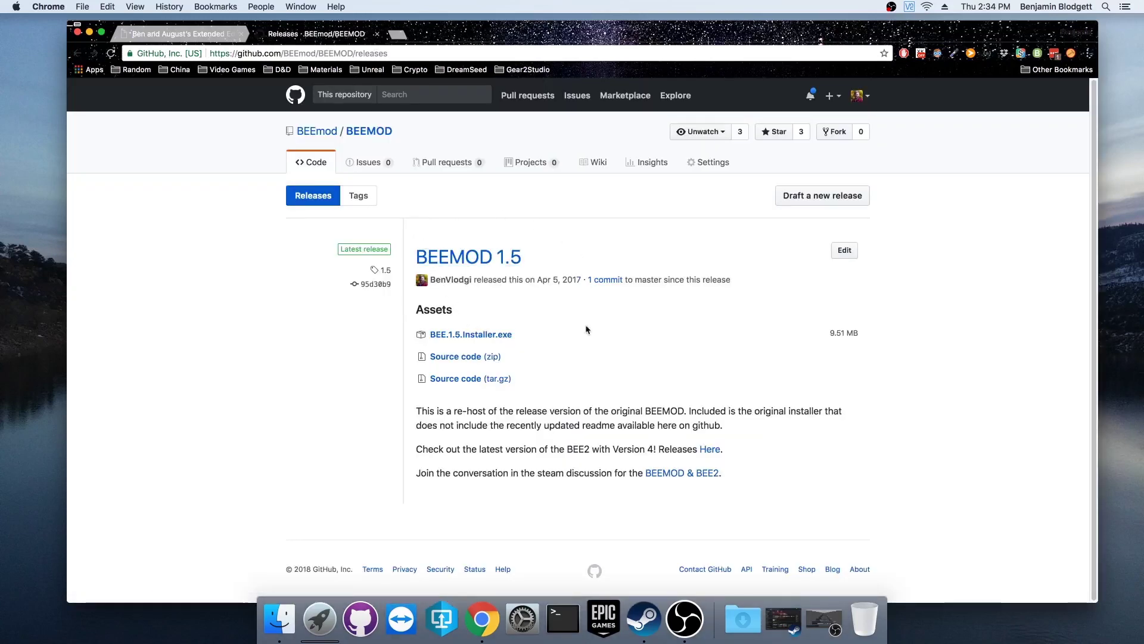
# Step: Go to the BEEMOD repository's code page and download the master branch as a ZIP
pyautogui.click(321, 169)
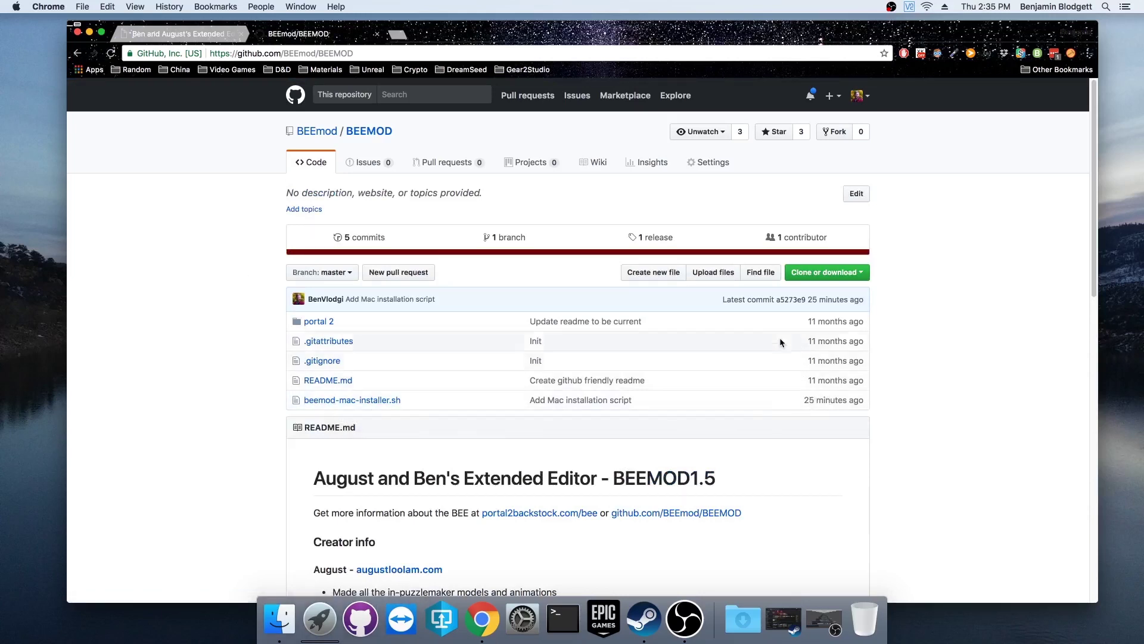
pyautogui.click(819, 274)
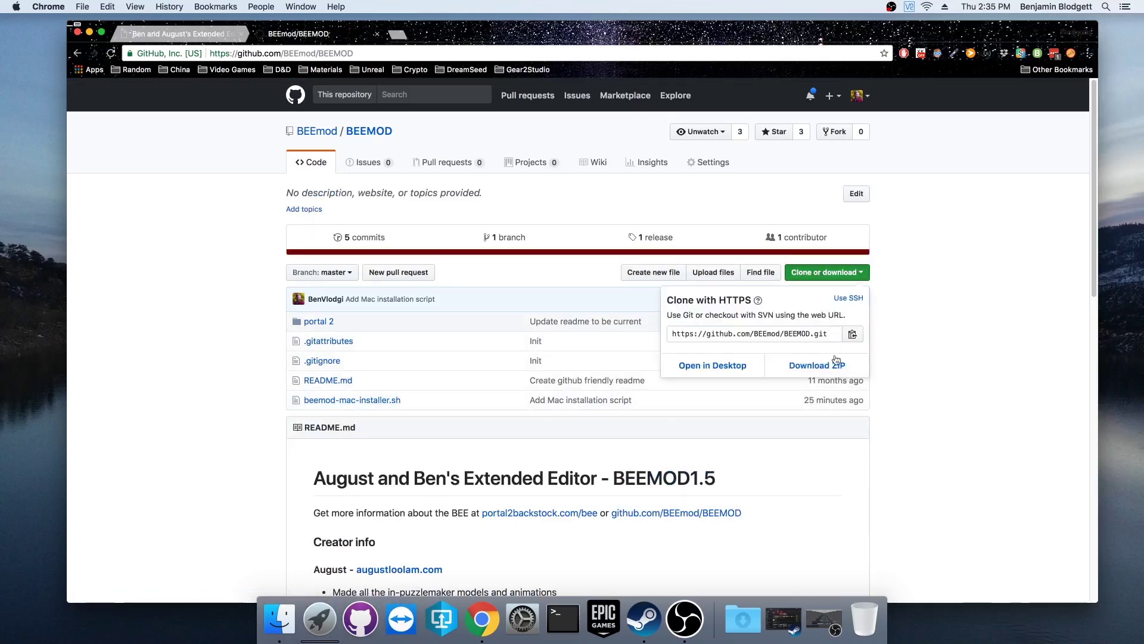
pyautogui.click(810, 366)
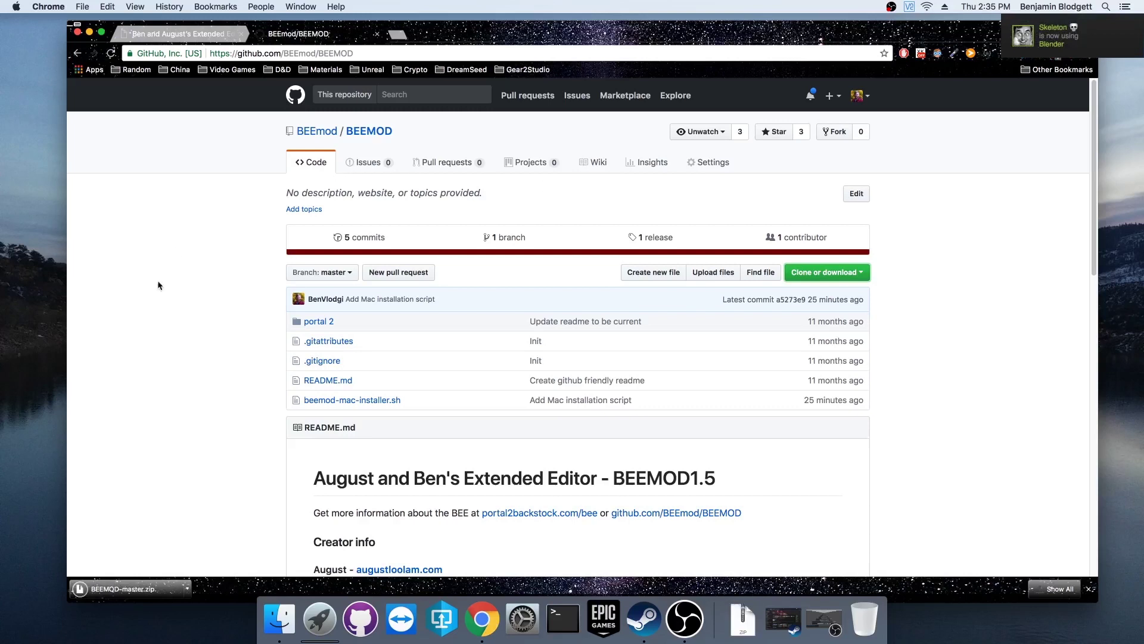
# Step: Extract BEEMOD-master.zip in the Downloads folder and open the extracted BEEMOD-master folder containing beemod-mac-installer.sh
pyautogui.click(187, 588)
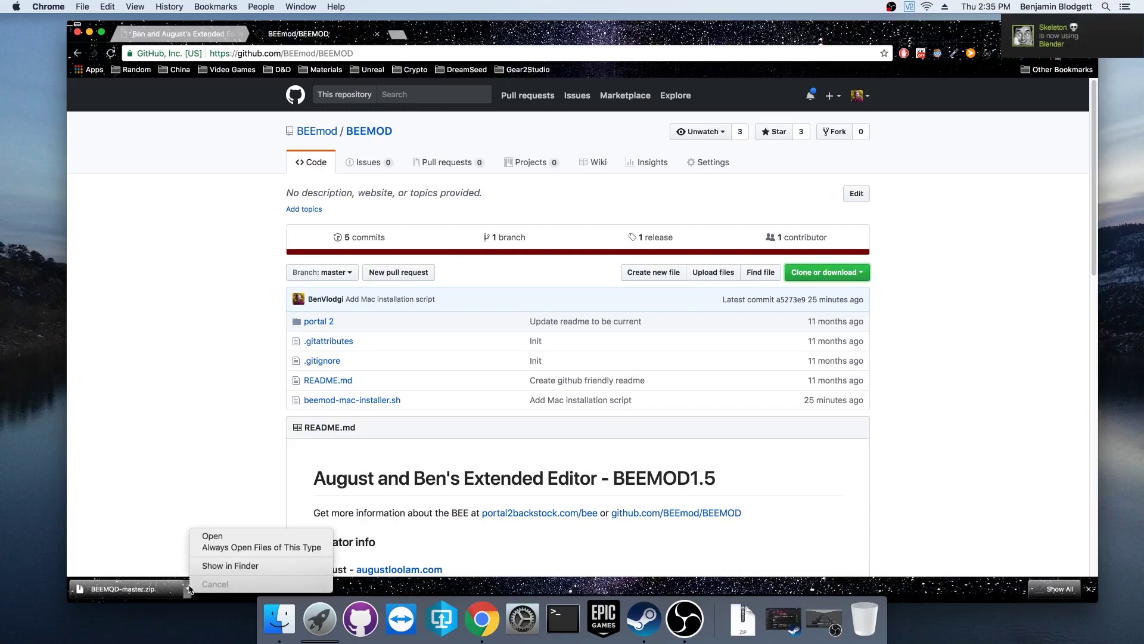
pyautogui.click(215, 568)
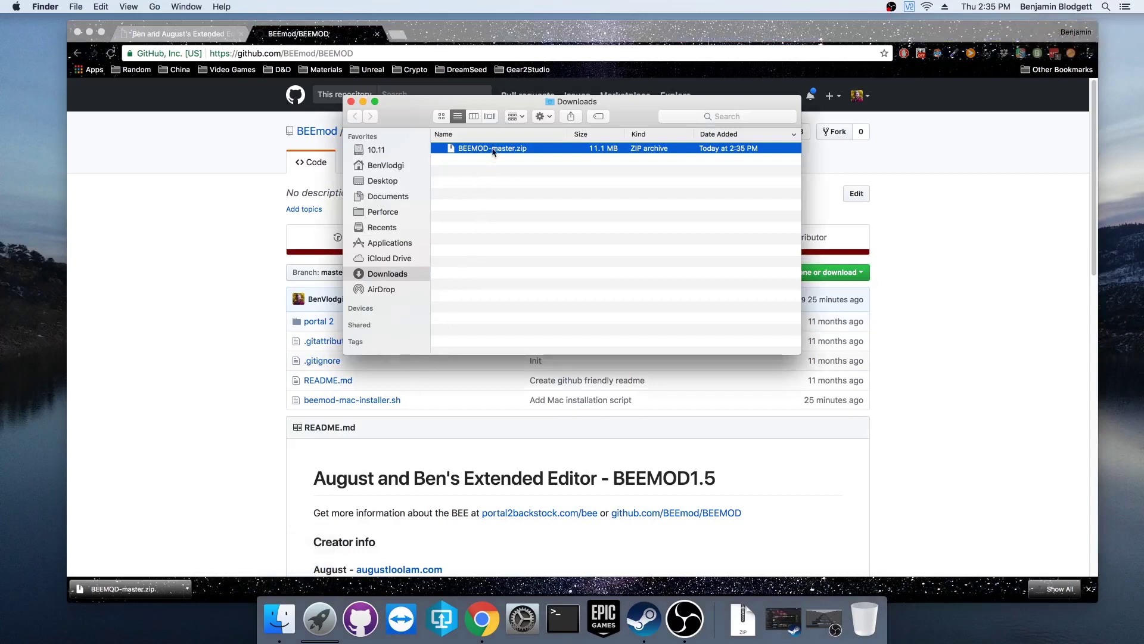
pyautogui.doubleClick(494, 149)
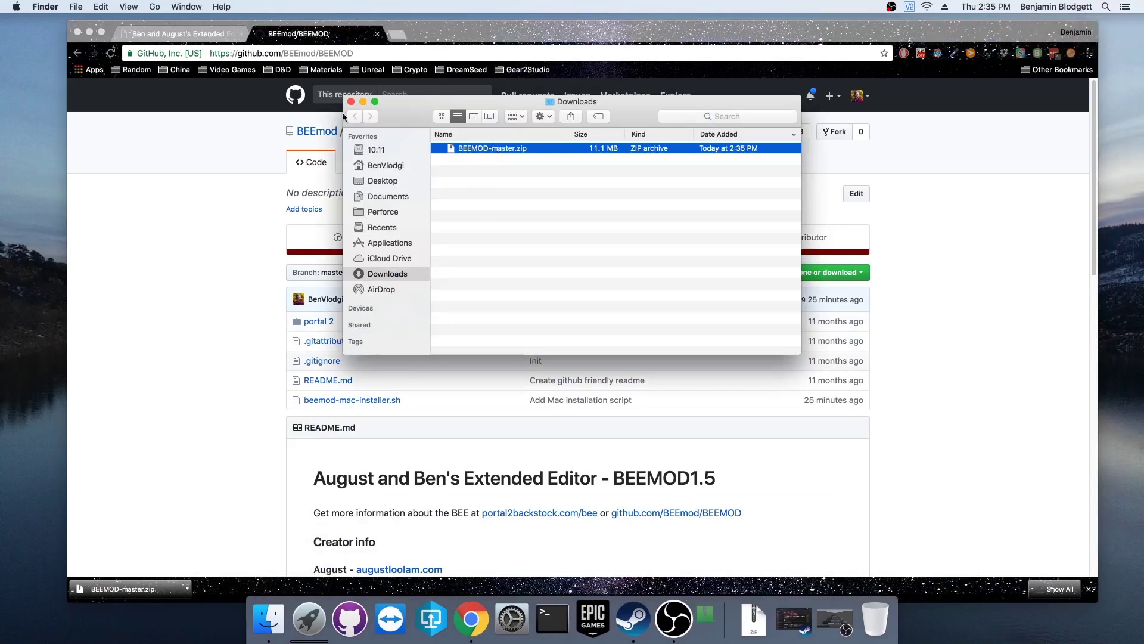
pyautogui.click(90, 34)
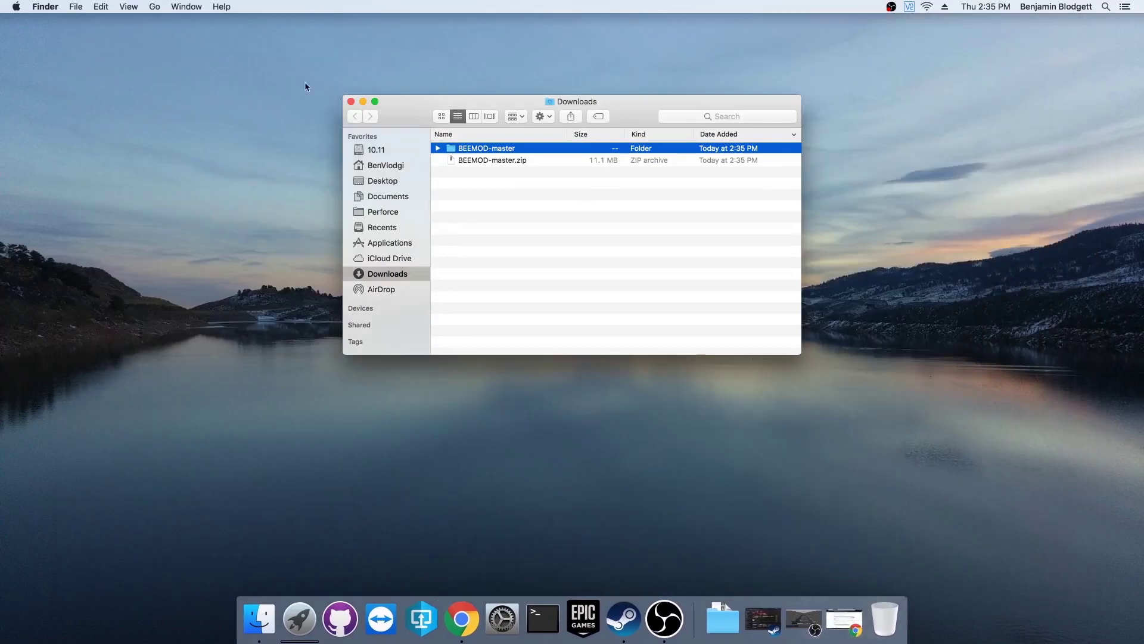
pyautogui.doubleClick(480, 149)
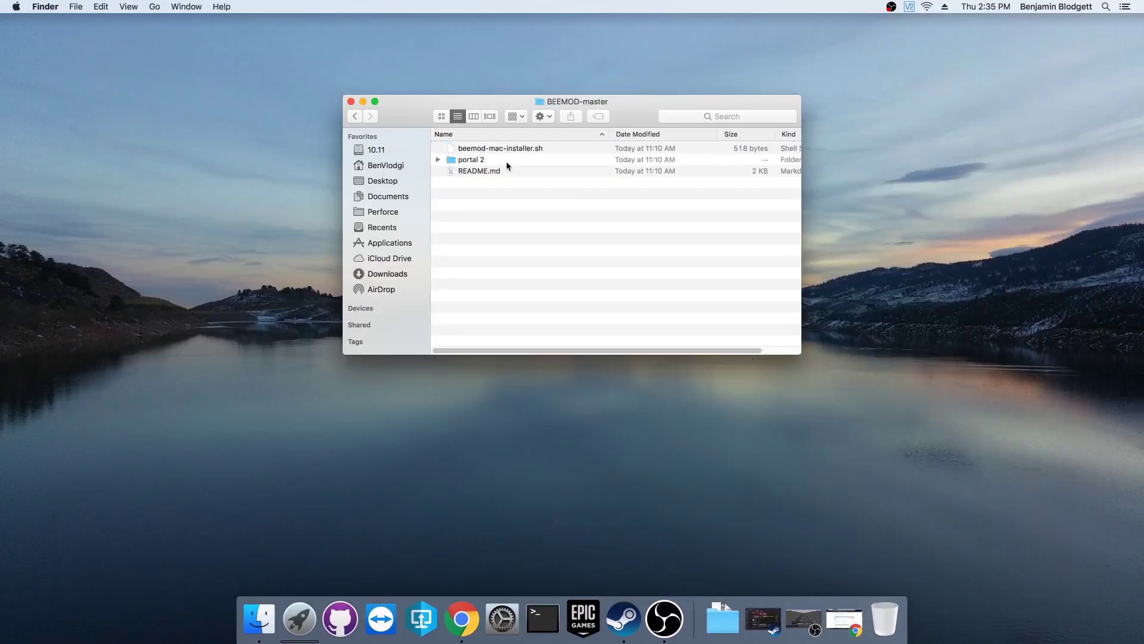
pyautogui.click(535, 149)
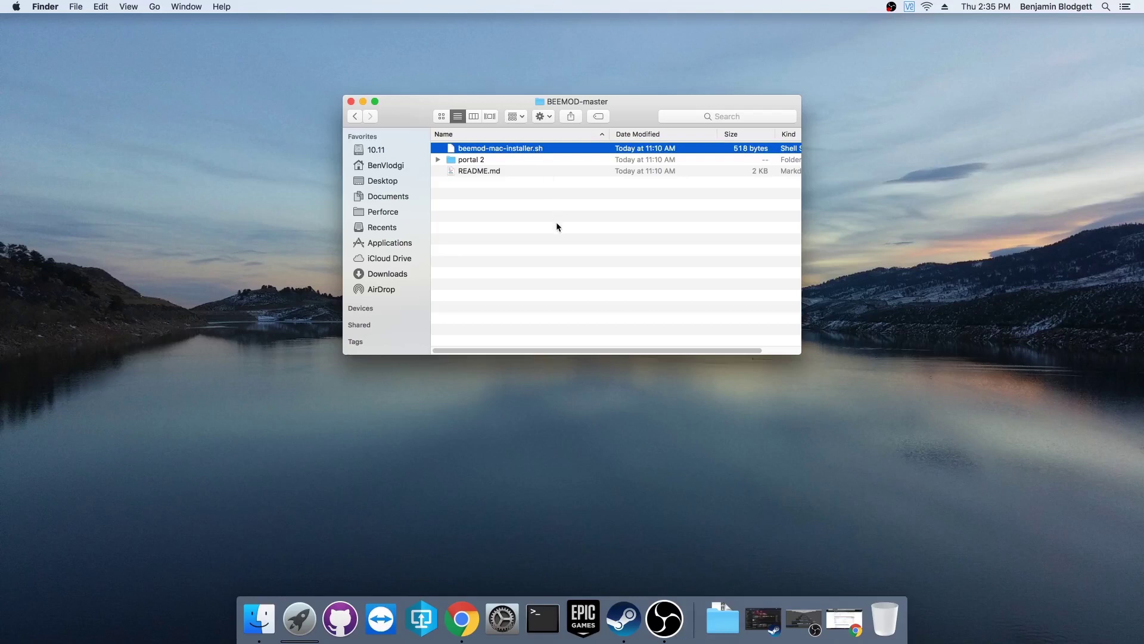
pyautogui.click(556, 220)
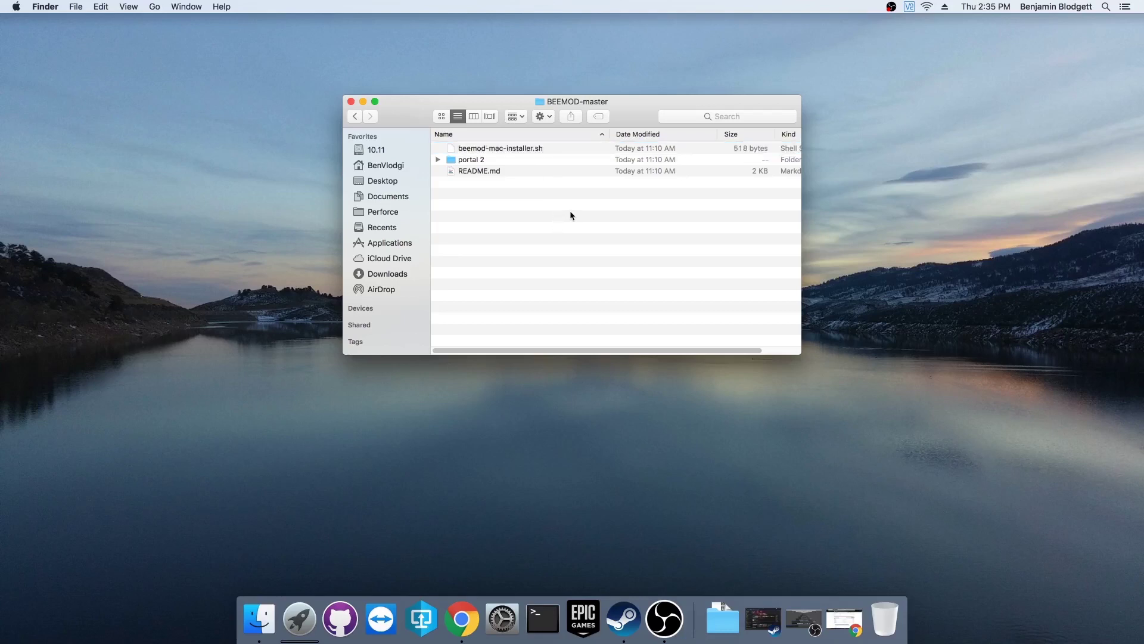
# Step: Launch Terminal and move its window so that the installer files stay visible
pyautogui.click(1106, 6)
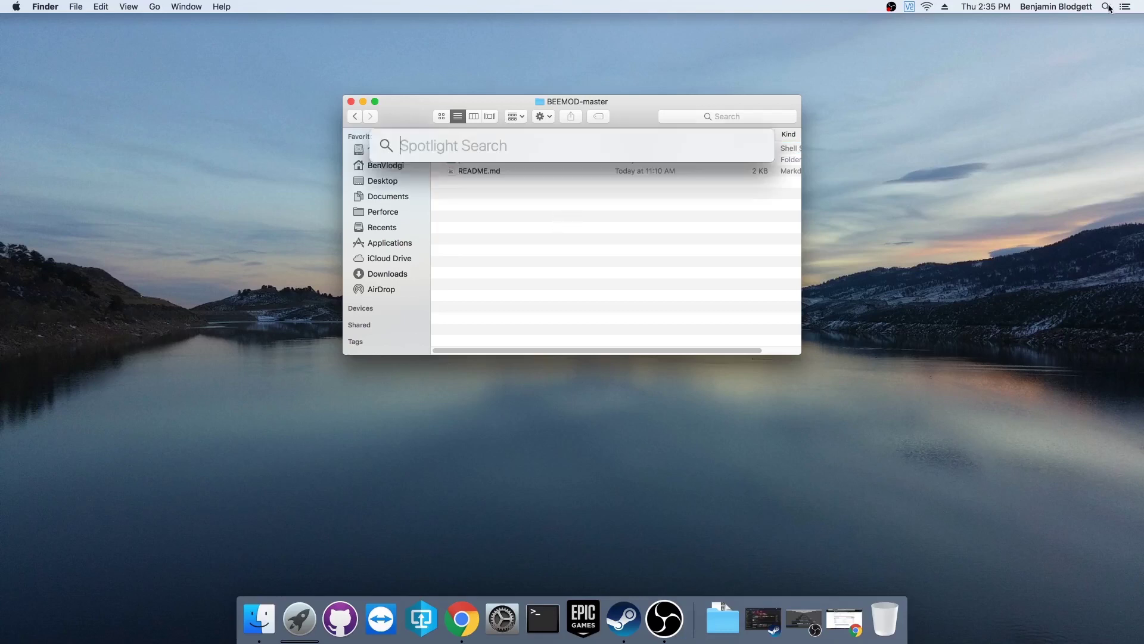
pyautogui.write('term')
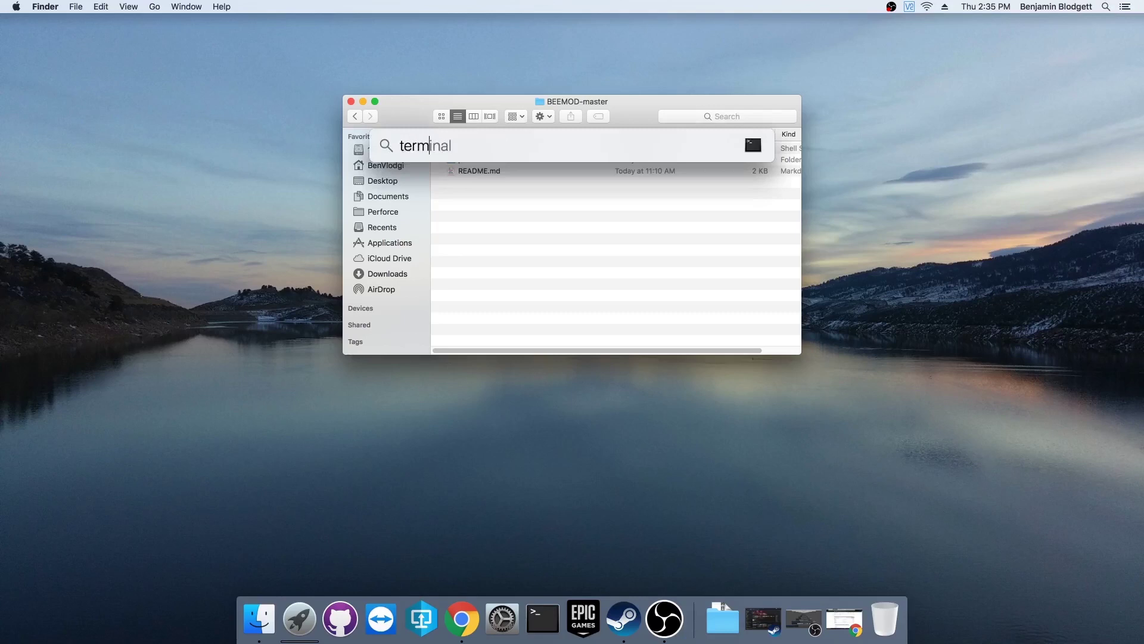
pyautogui.press('Return')
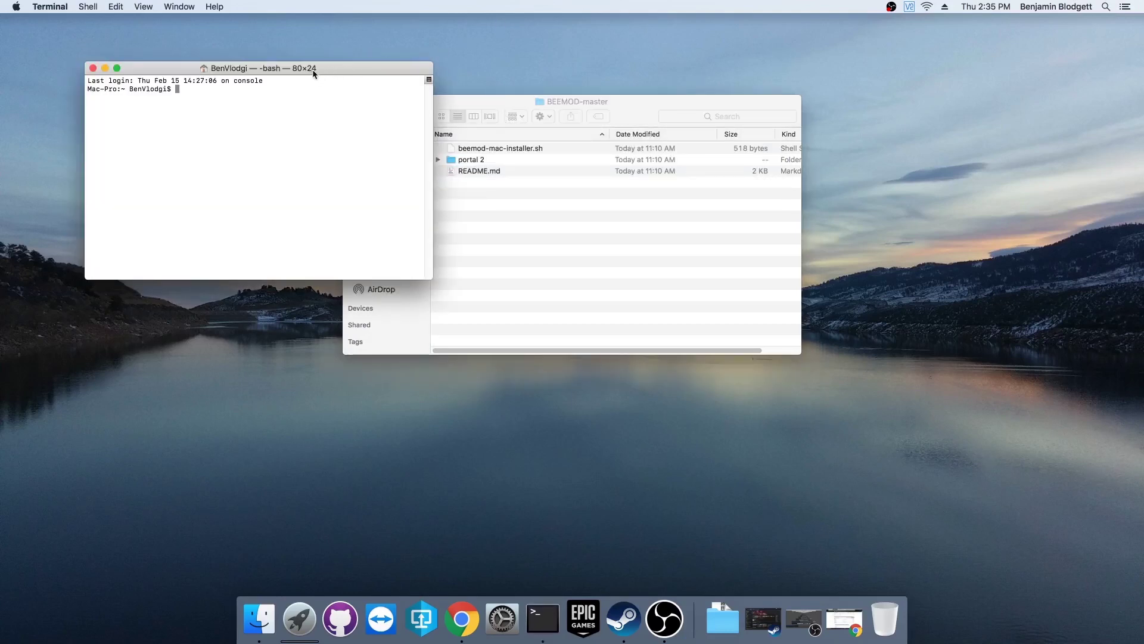
pyautogui.moveTo(315, 70); pyautogui.dragTo(316, 238)
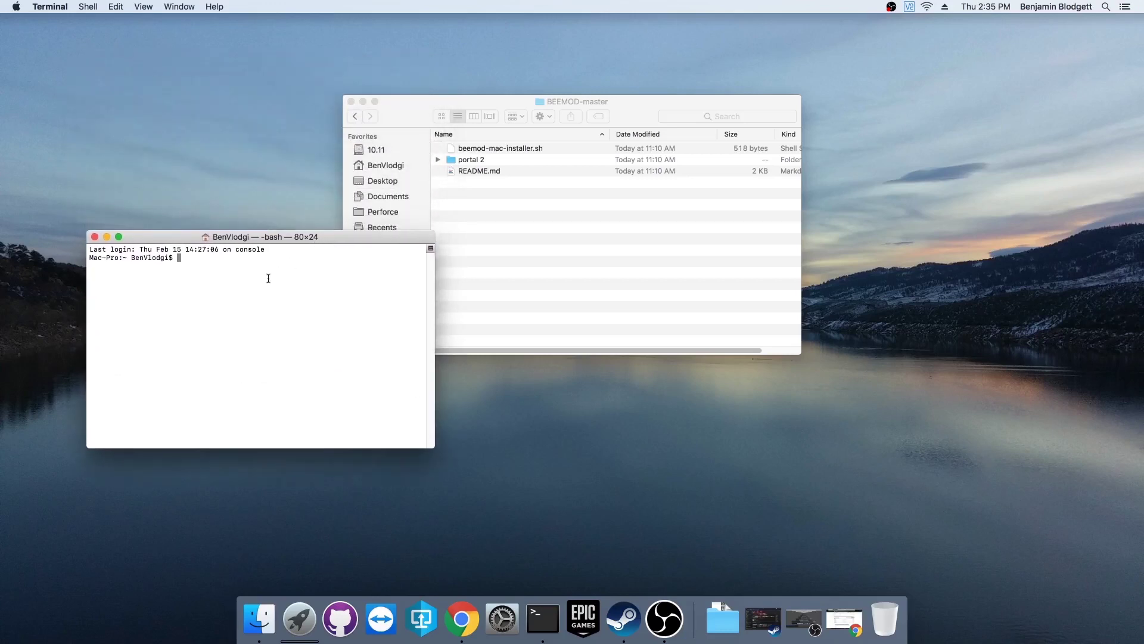
# Step: In Terminal, change to the home directory with cd ~ and list its contents with ls
pyautogui.write('cd ~')
pyautogui.press('Return')
pyautogui.write('ls')
pyautogui.press('Return')
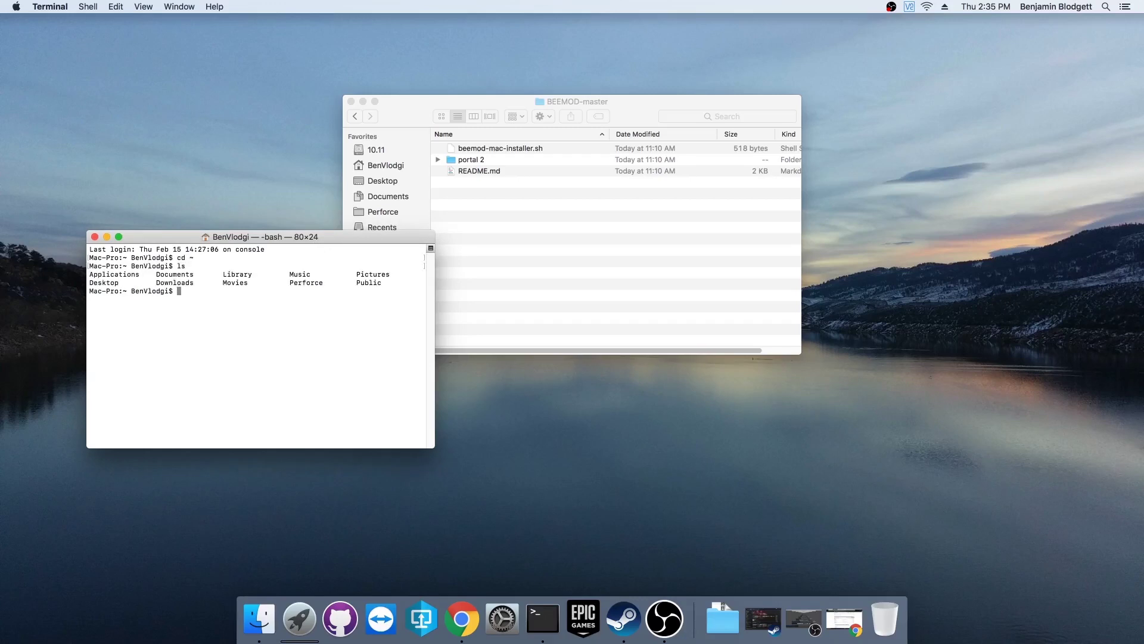
# Step: Change the working directory to Downloads and into its BEEMOD-master subfolder
pyautogui.write('cd Downloads/')
pyautogui.press('Return')
pyautogui.write('cd ')
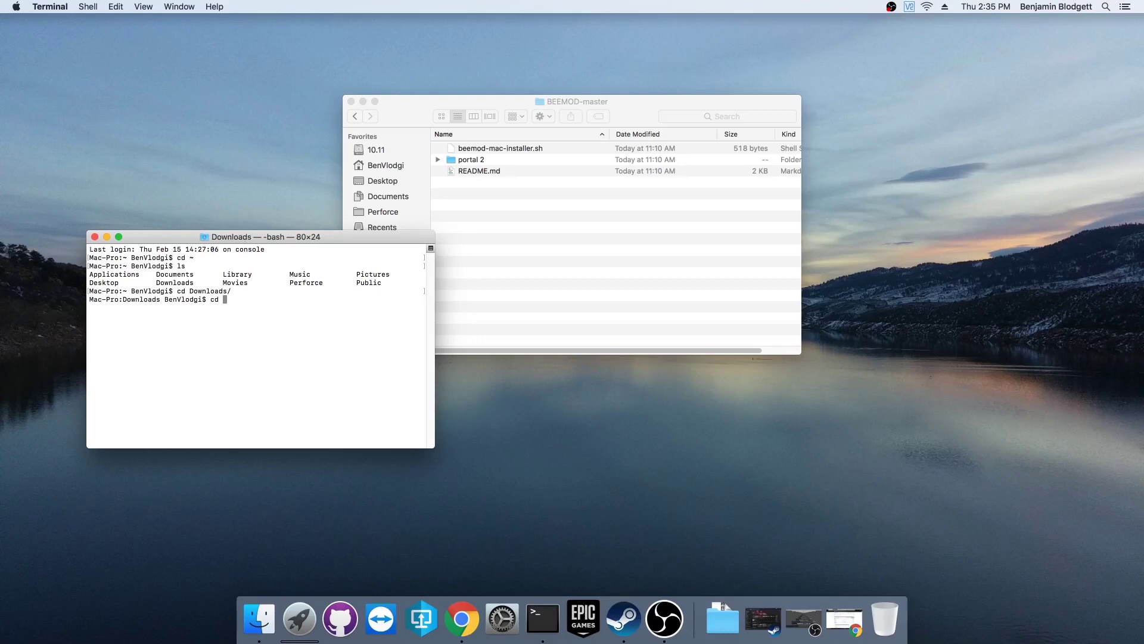
pyautogui.write('BEEMOD-master')
pyautogui.press('Return')
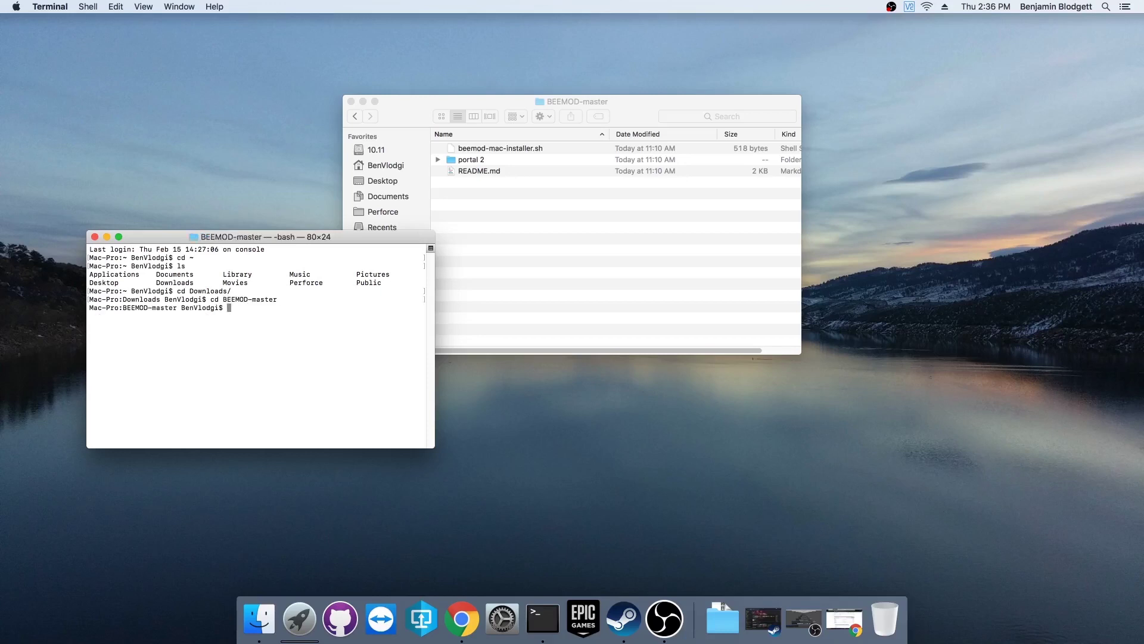
# Step: Run the Mac installation script with ./beemod-mac-installer.sh
pyautogui.write('./')
pyautogui.write('beemo')
pyautogui.press('Tab')
pyautogui.press('Return')
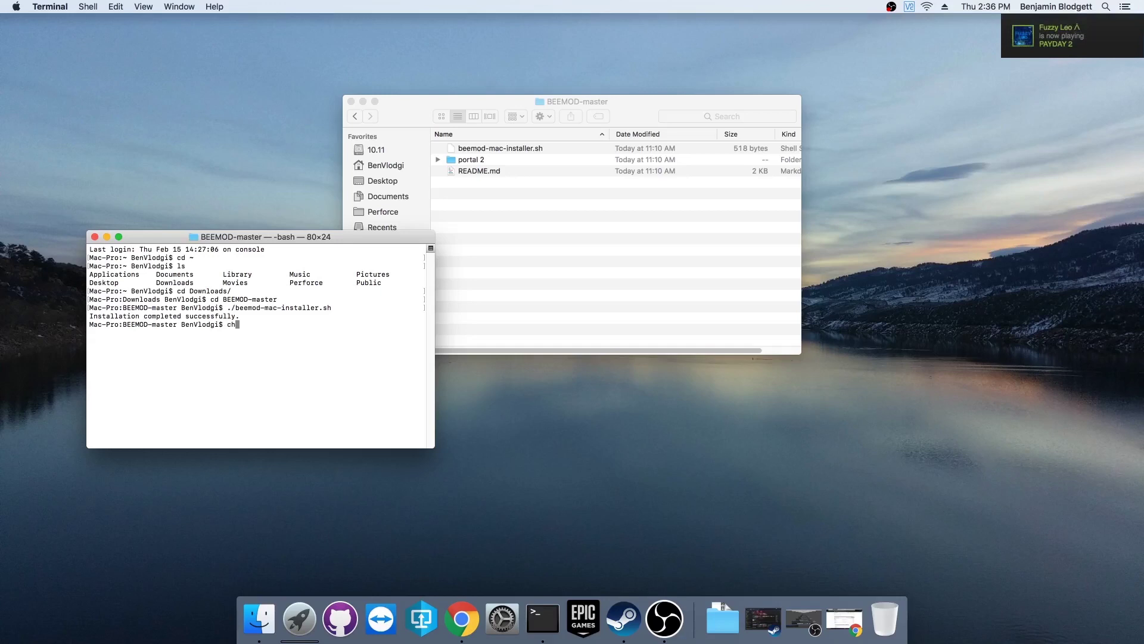
# Step: Make the installer script executable with chmod +x ./beemod-mac-installer.sh
pyautogui.write('chmod +x')
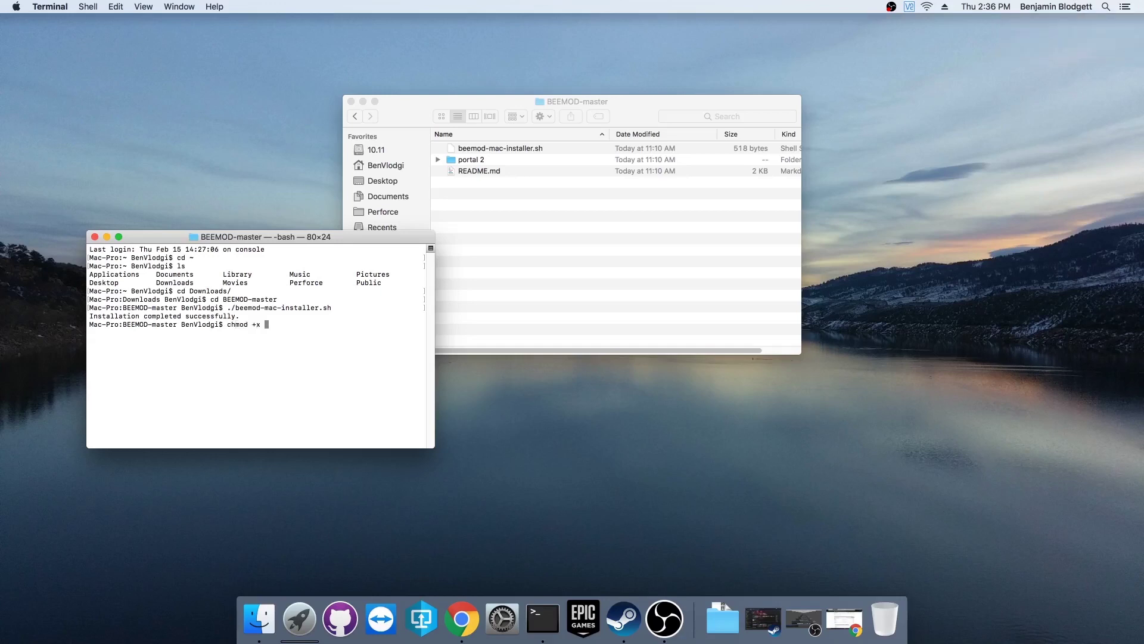
pyautogui.write(' ./beemo')
pyautogui.press('Tab')
pyautogui.press('Return')
# Step: Run ./beemod-mac-installer.sh again, and close the Terminal and BEEMOD-master folder windows
pyautogui.press('Up')
pyautogui.press('Up')
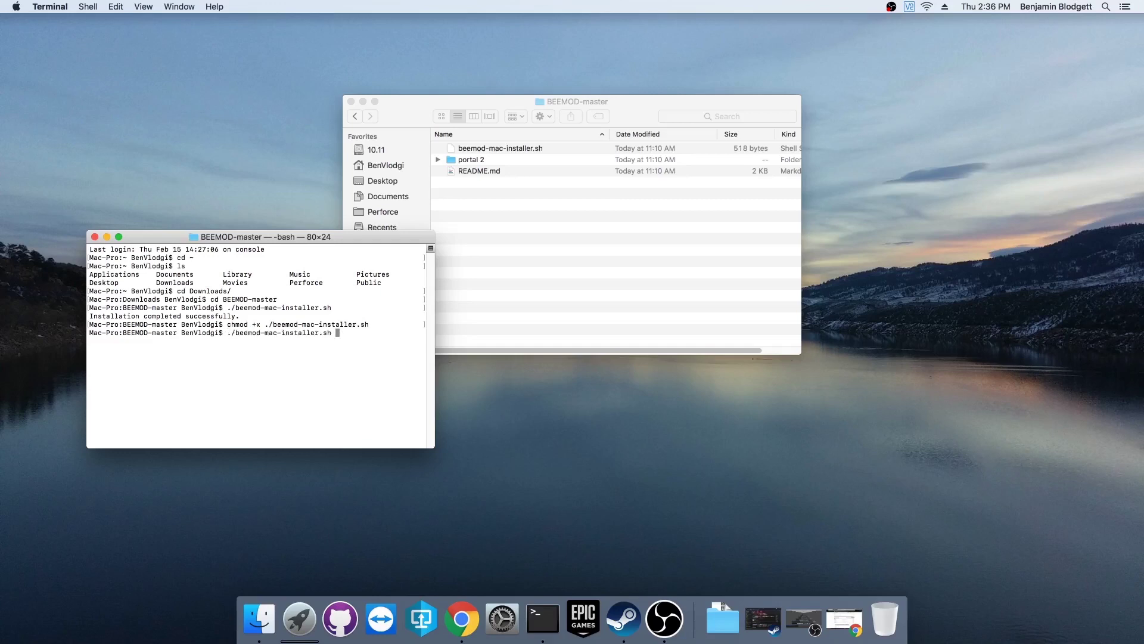
pyautogui.press('Return')
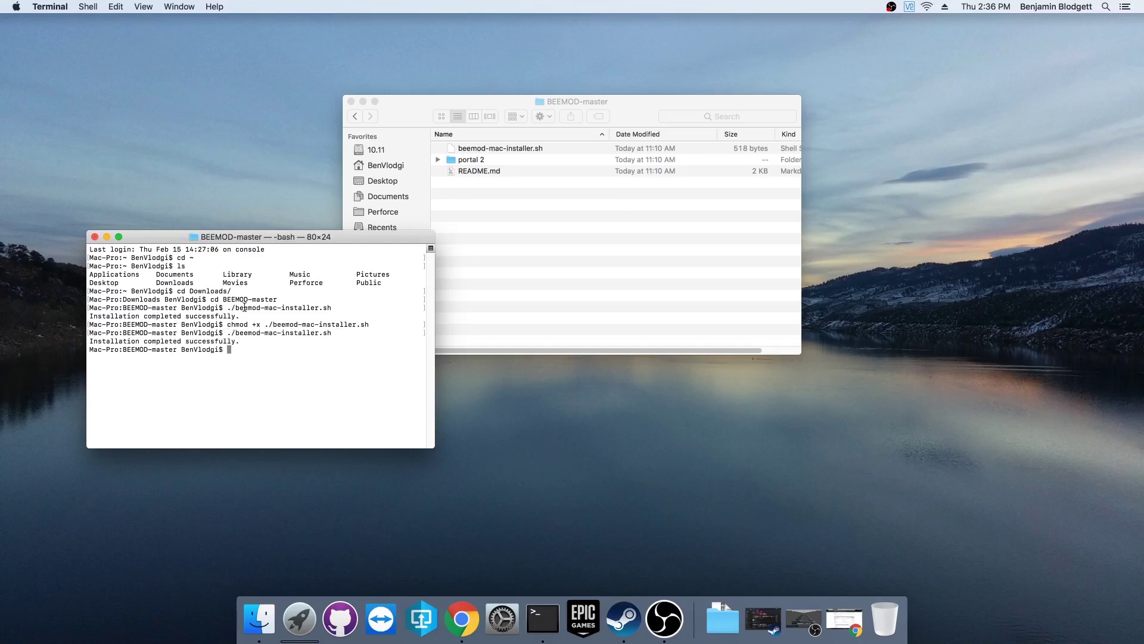
pyautogui.click(94, 237)
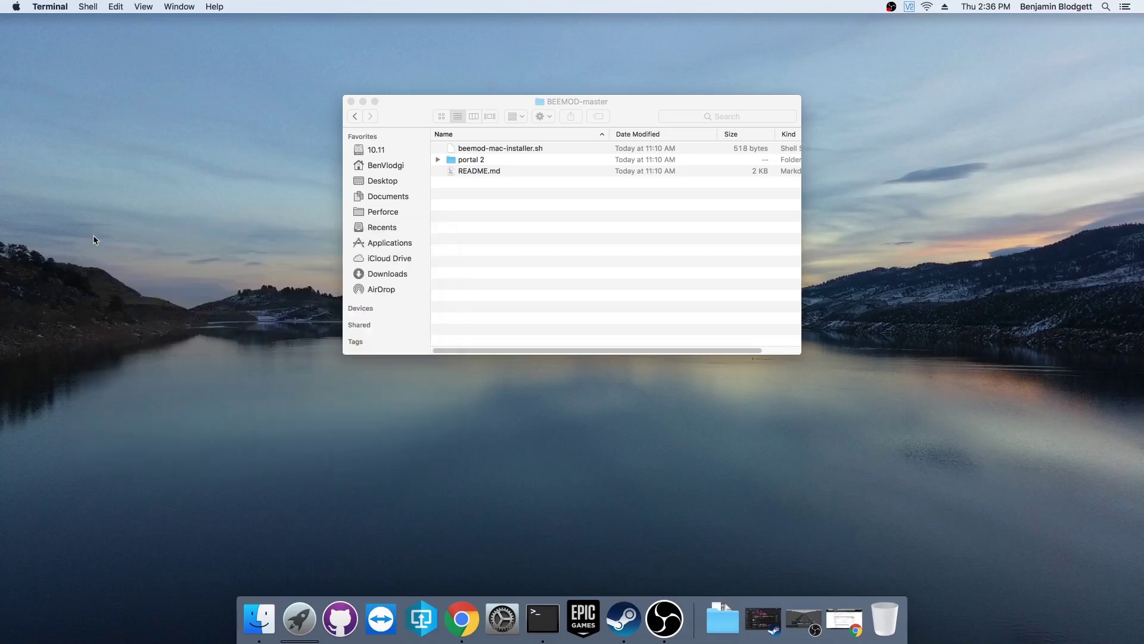
pyautogui.click(351, 101)
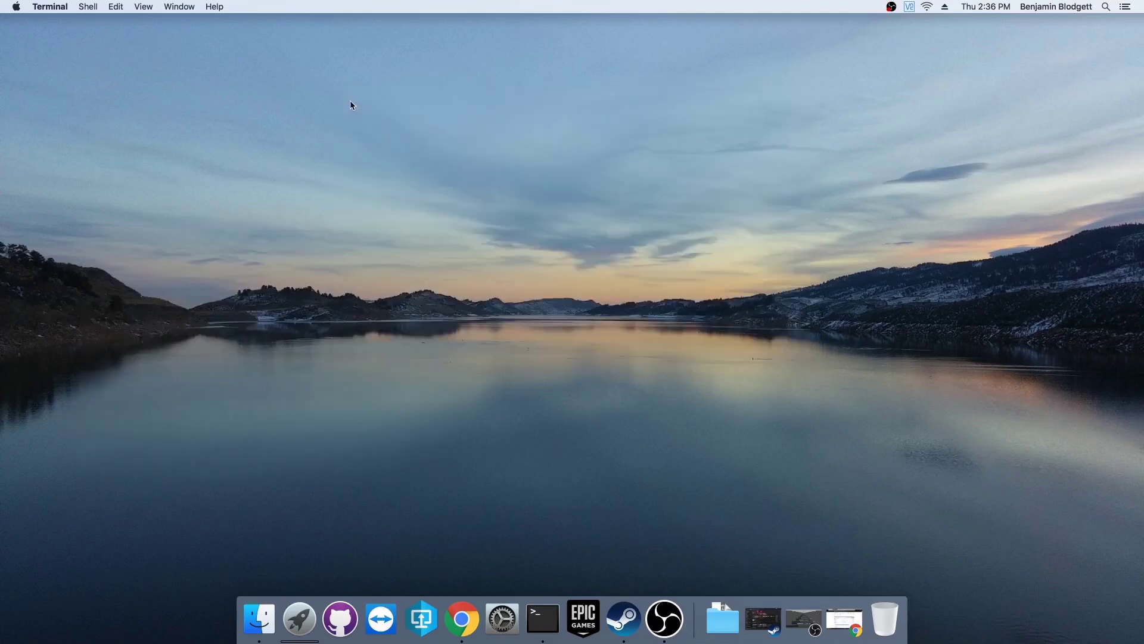
# Step: Switch to Steam, launch Portal 2 and open the Community Test Chambers to reach the chamber editor
pyautogui.click(623, 619)
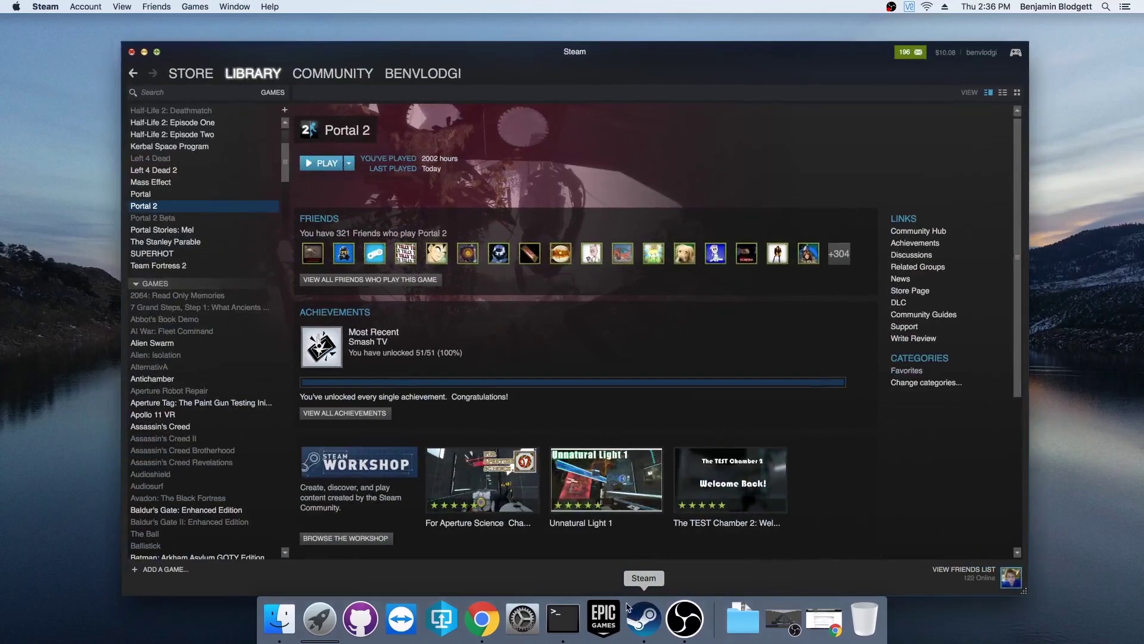
pyautogui.click(325, 164)
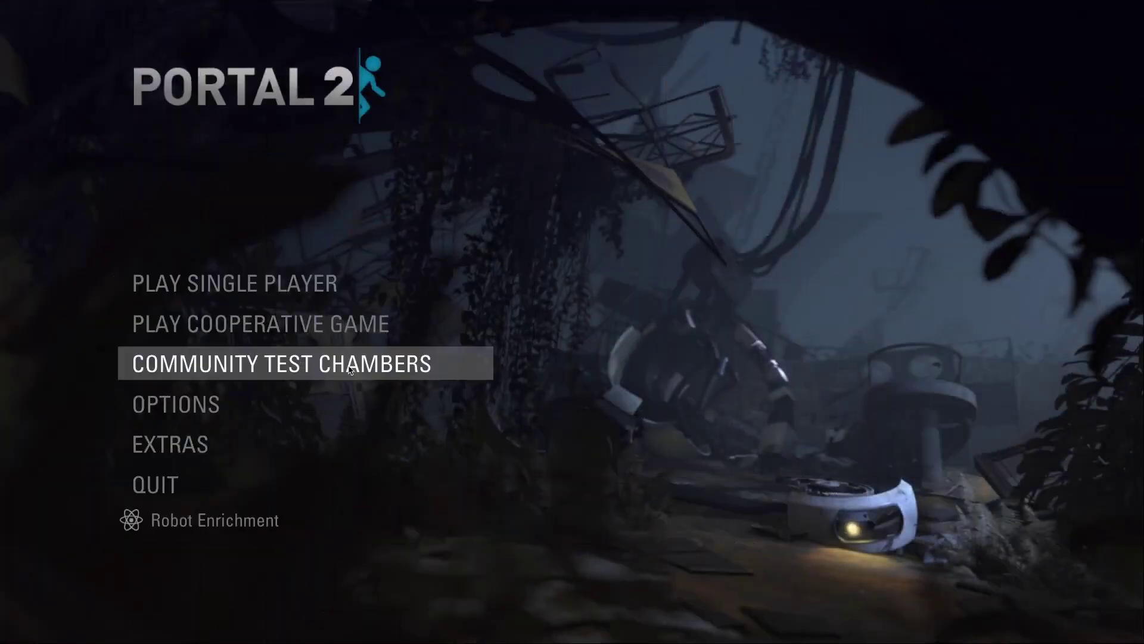
pyautogui.click(306, 384)
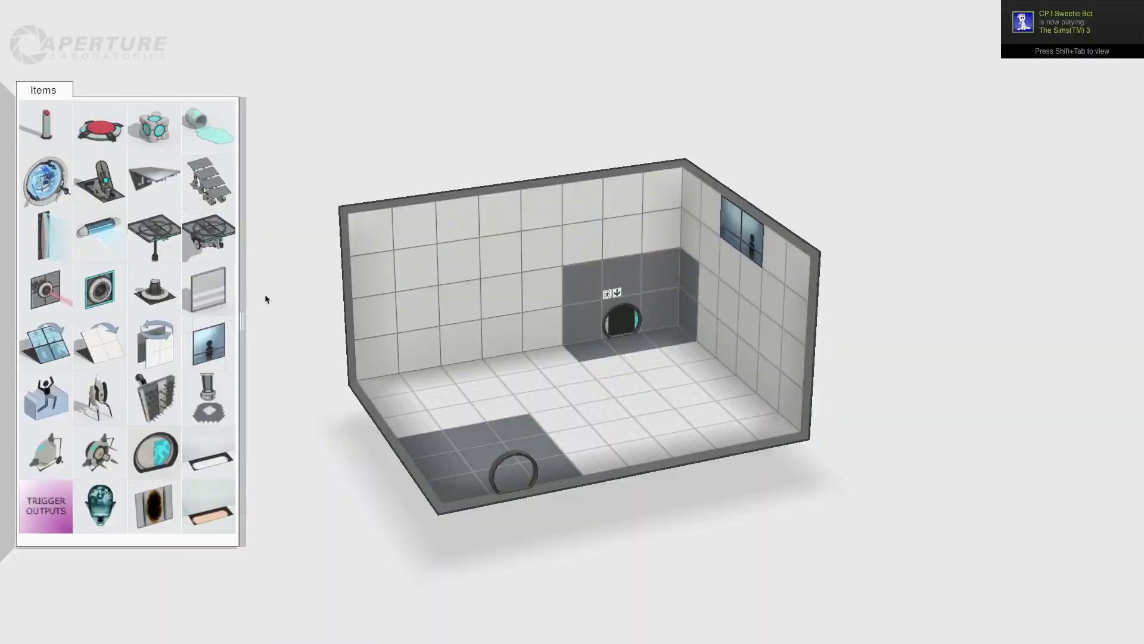
# Step: Place a pellet launcher and a pellet catcher next to each other on the chamber's long back wall
pyautogui.moveTo(45, 451); pyautogui.dragTo(473, 262)
pyautogui.moveTo(43, 395)
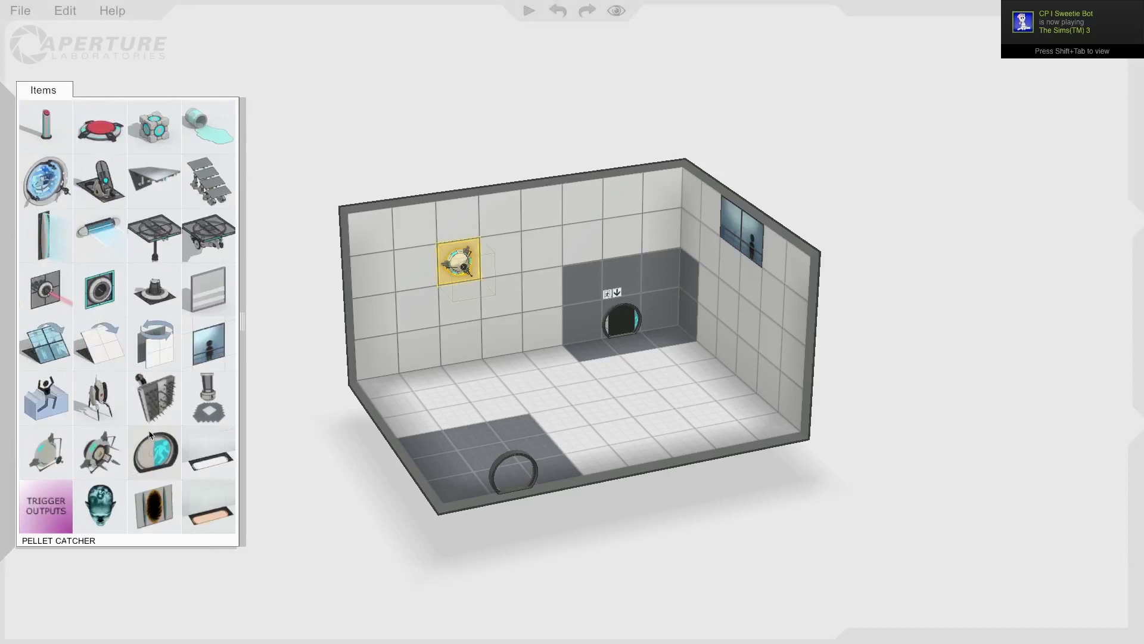
pyautogui.moveTo(202, 415); pyautogui.dragTo(501, 256)
pyautogui.moveTo(1, 327)
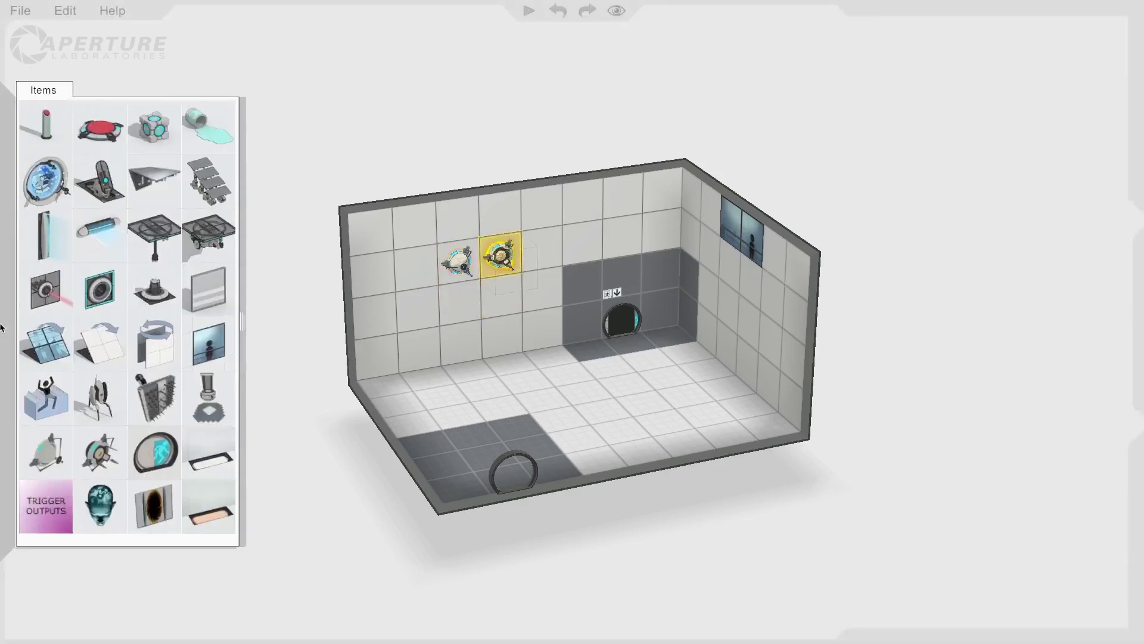
# Step: Place a floor button near the chamber's centre and a portal frame low on the back wall beneath the pellet catcher
pyautogui.moveTo(101, 134); pyautogui.dragTo(545, 404)
pyautogui.moveTo(13, 345)
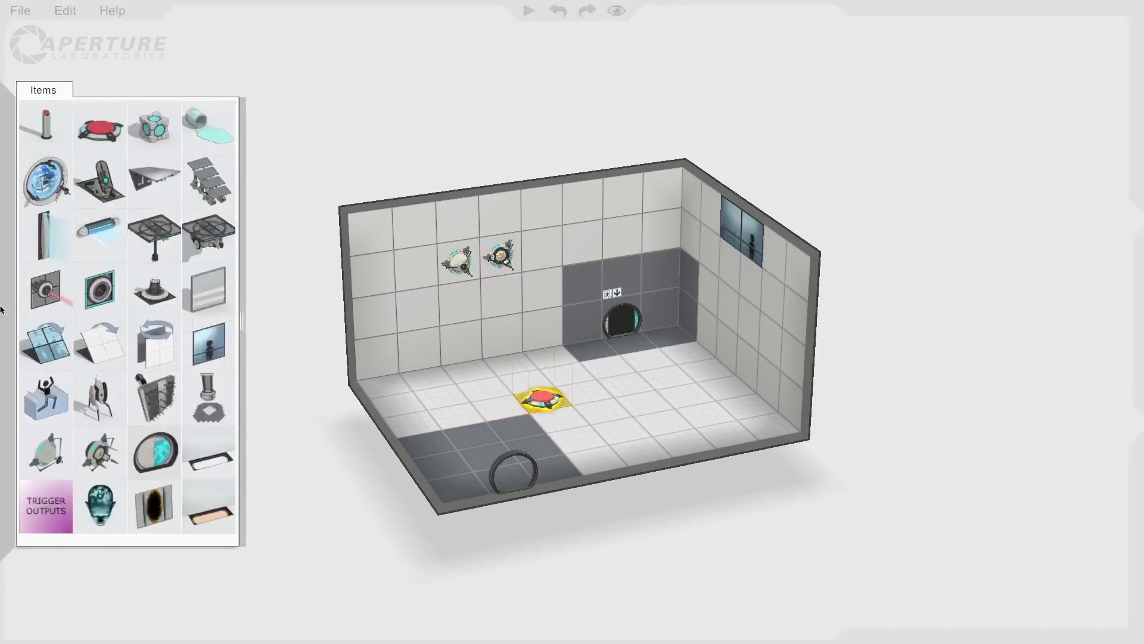
pyautogui.moveTo(156, 497); pyautogui.dragTo(502, 334)
# Step: Connect the floor button to the portal frame on the back wall, and build the test chamber for playing
pyautogui.rightClick(549, 405)
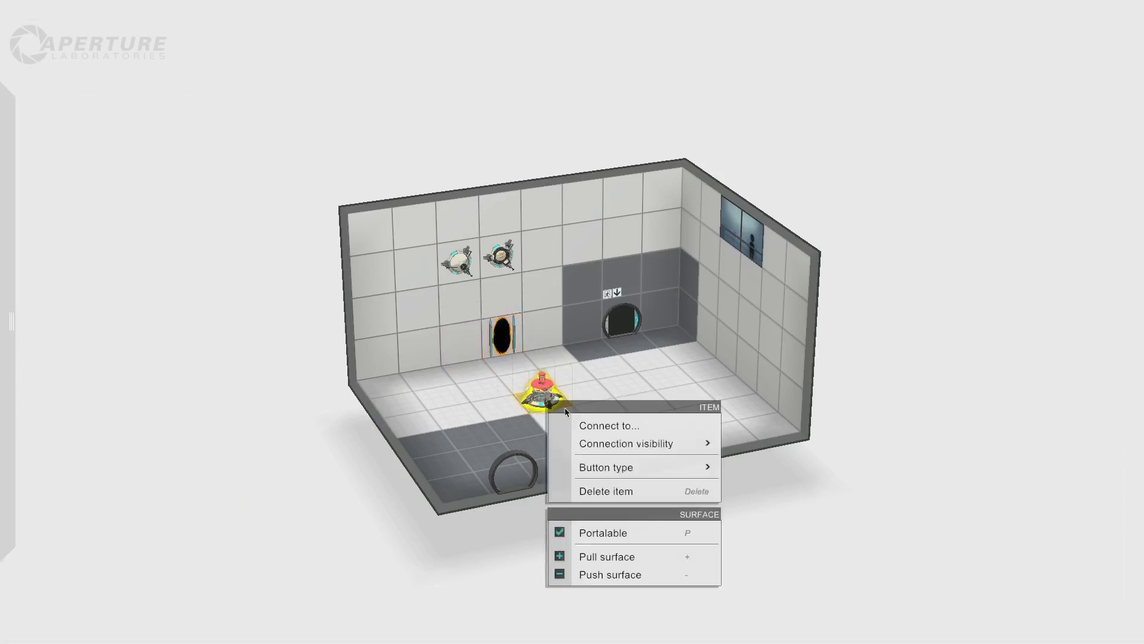
pyautogui.click(590, 422)
pyautogui.click(503, 335)
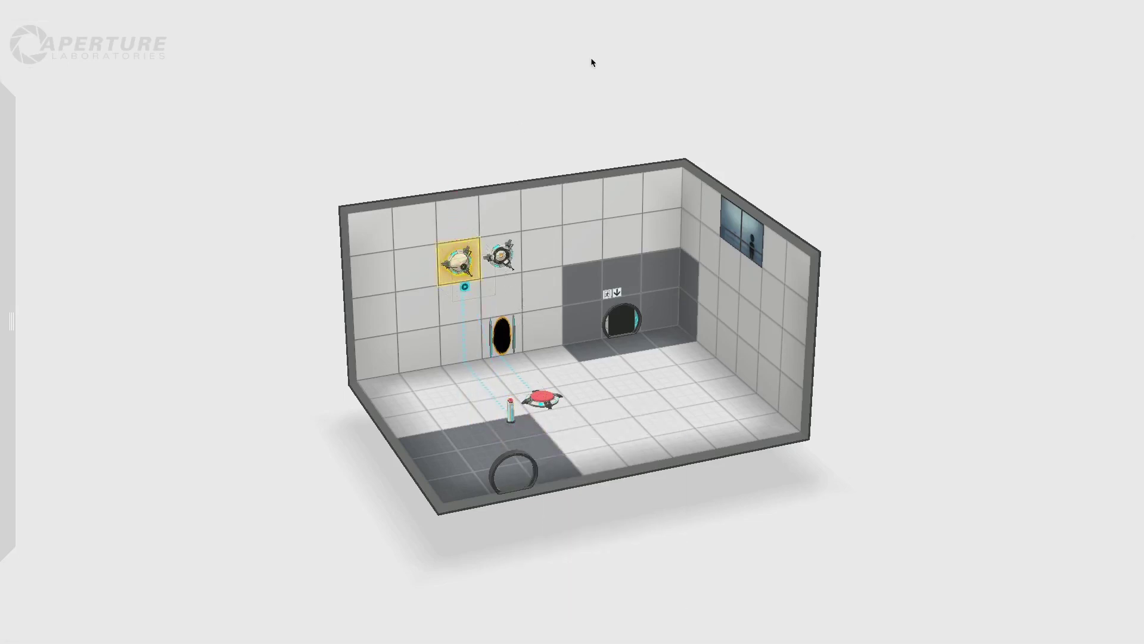
pyautogui.click(529, 13)
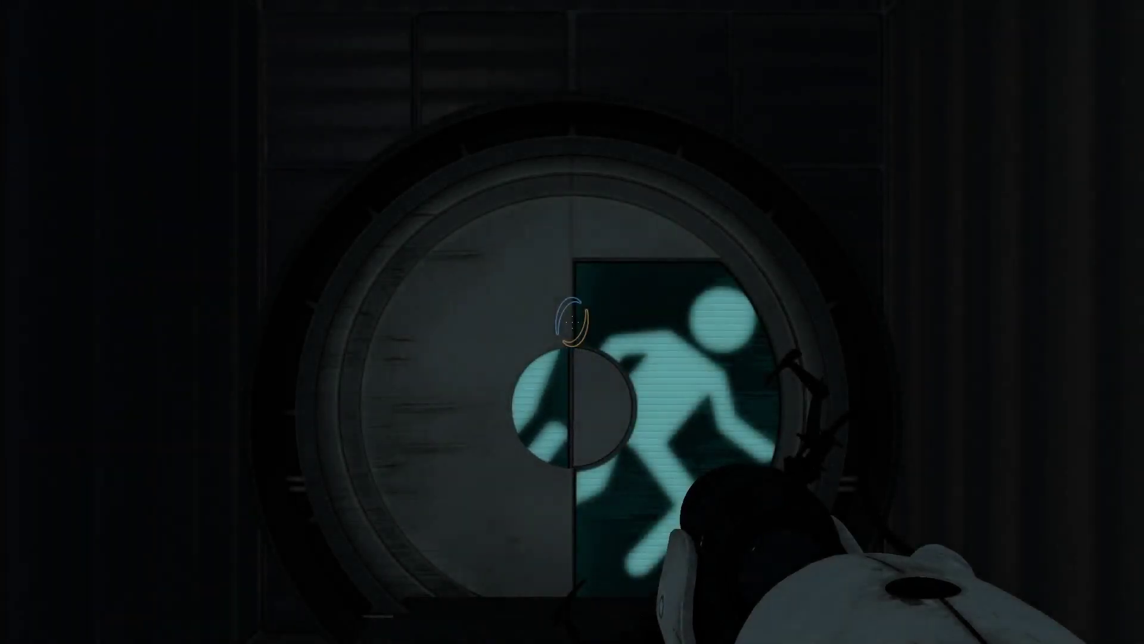
# Step: Enter the test chamber, walk up to the pedestal button and activate it to test the pellet launcher, and step back
pyautogui.press('w')
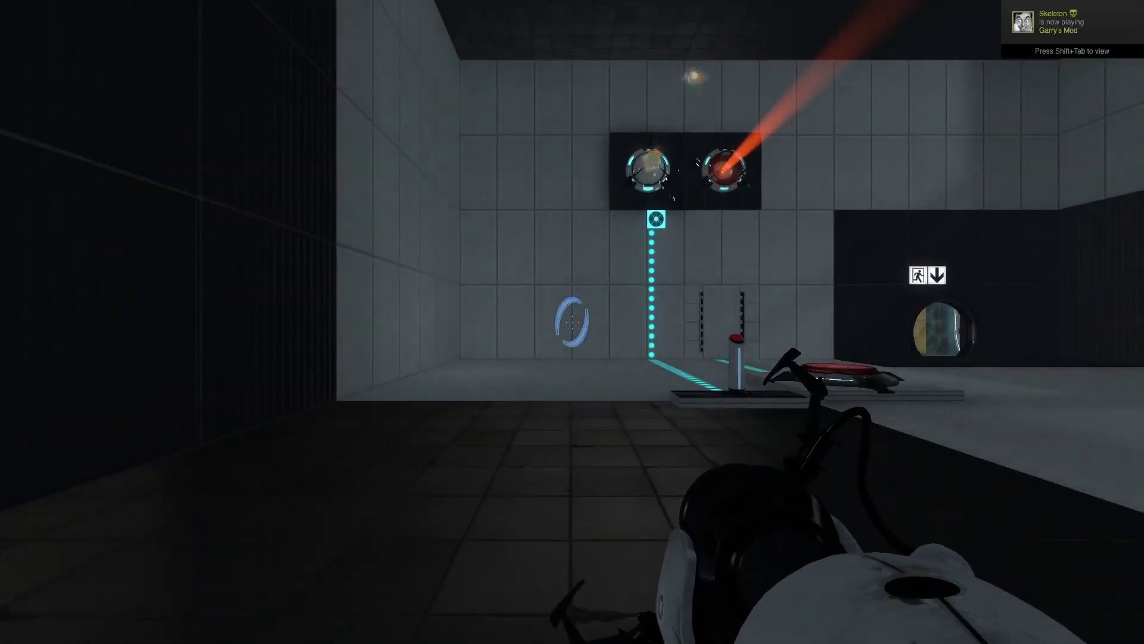
pyautogui.press('w')
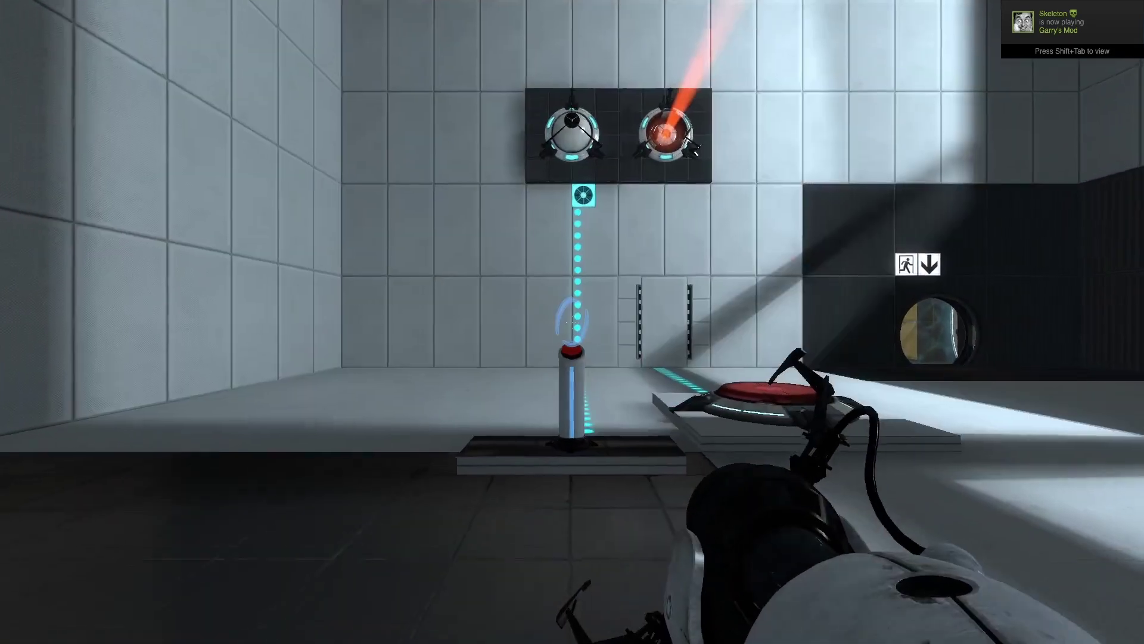
pyautogui.press('w')
pyautogui.press('e')
pyautogui.press('s')
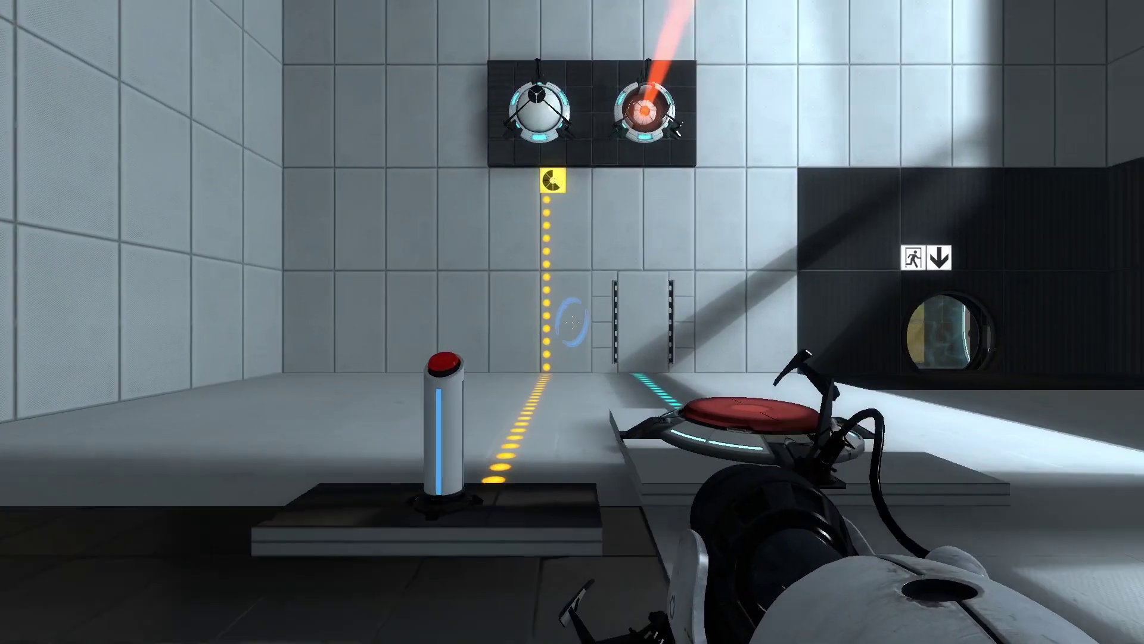
# Step: Walk onto the large floor button to test the portal frame on the back wall, and step back off it
pyautogui.press('w')
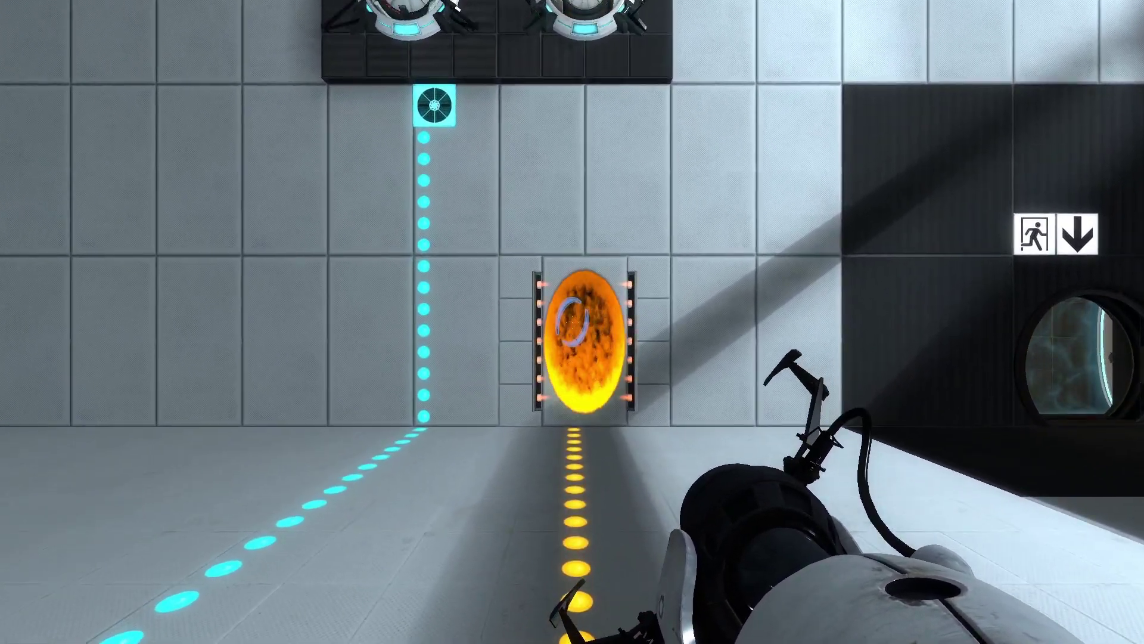
pyautogui.press('s')
pyautogui.press('s')
pyautogui.press('a')
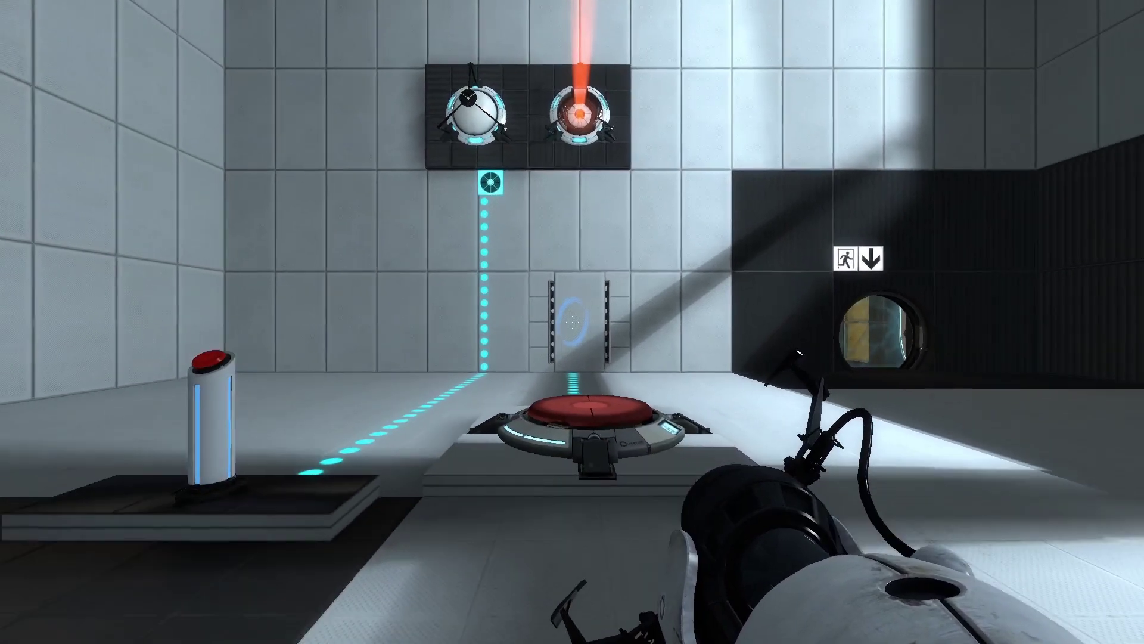
# Step: Leave the chamber preview and close Portal 2 to the desktop with the console command quit
pyautogui.press('Escape')
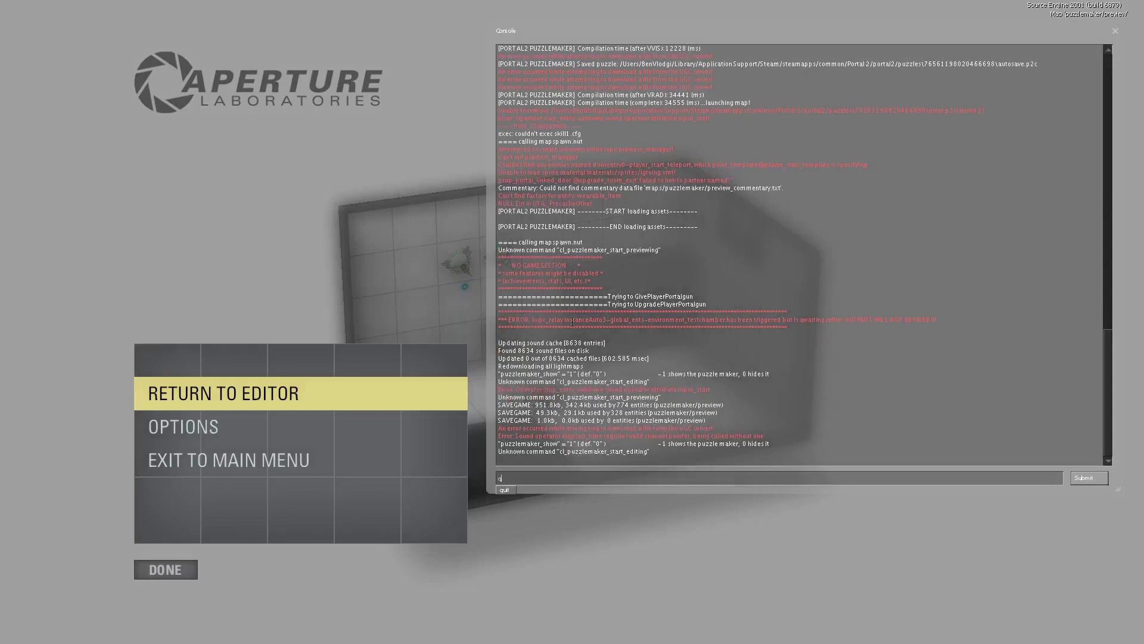
pyautogui.write('it')
pyautogui.press('Return')
pyautogui.click(335, 435)
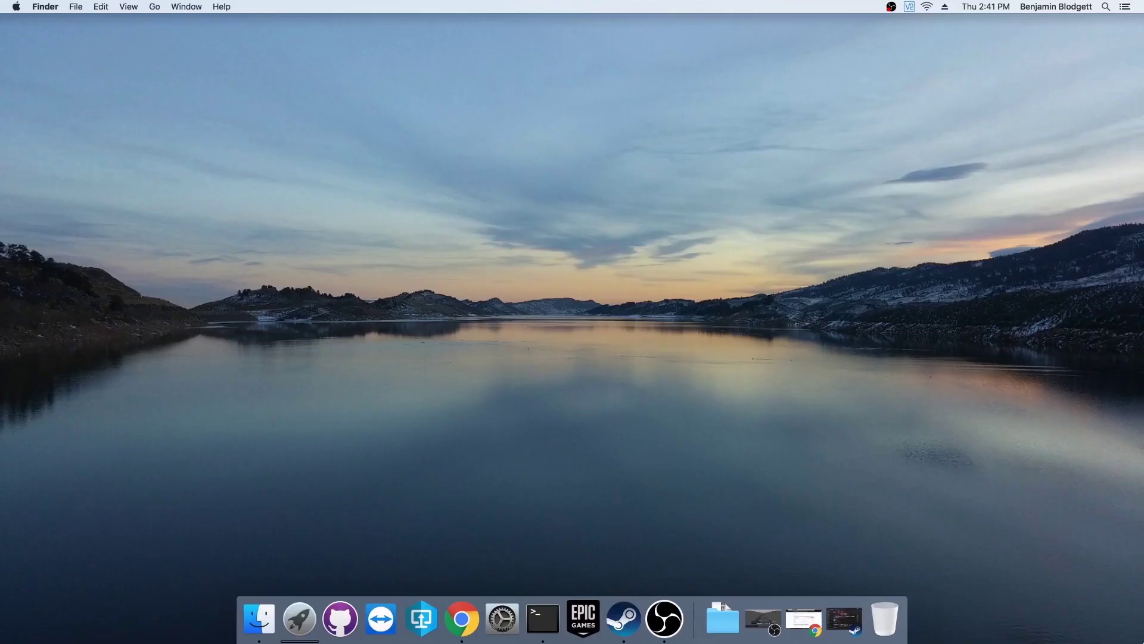